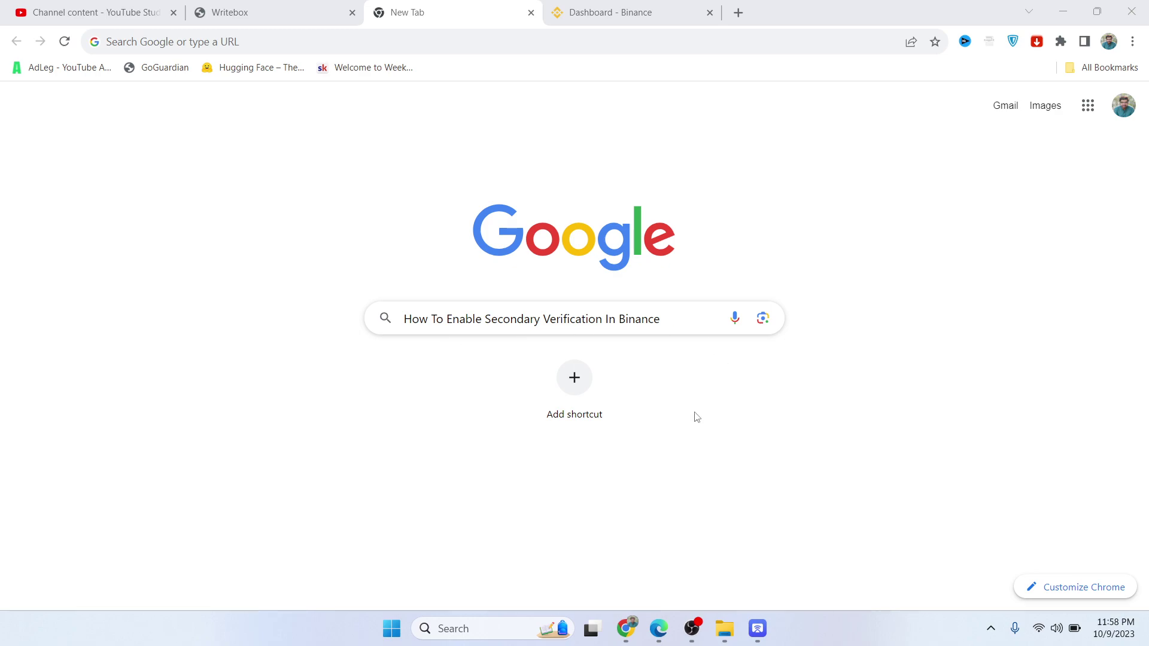
# Switch Chrome to the 'Dashboard - Binance' tab
pyautogui.click(587, 6)
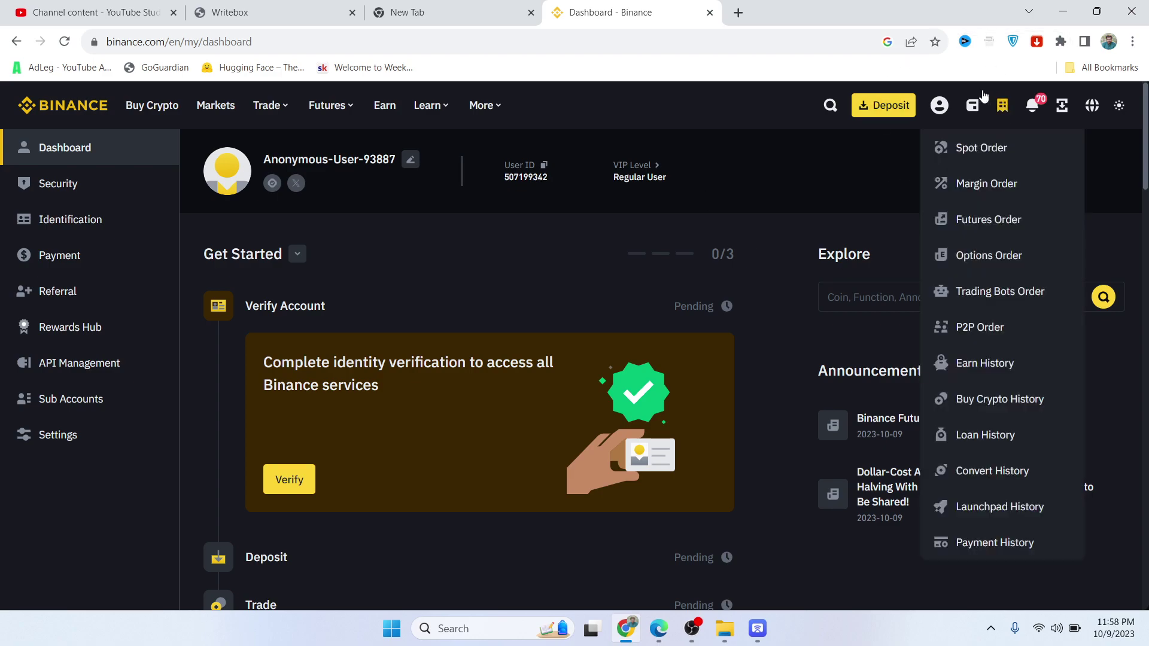
# Open Security from the profile menu and scan the Two-Factor Authentication options
pyautogui.moveTo(935, 112)
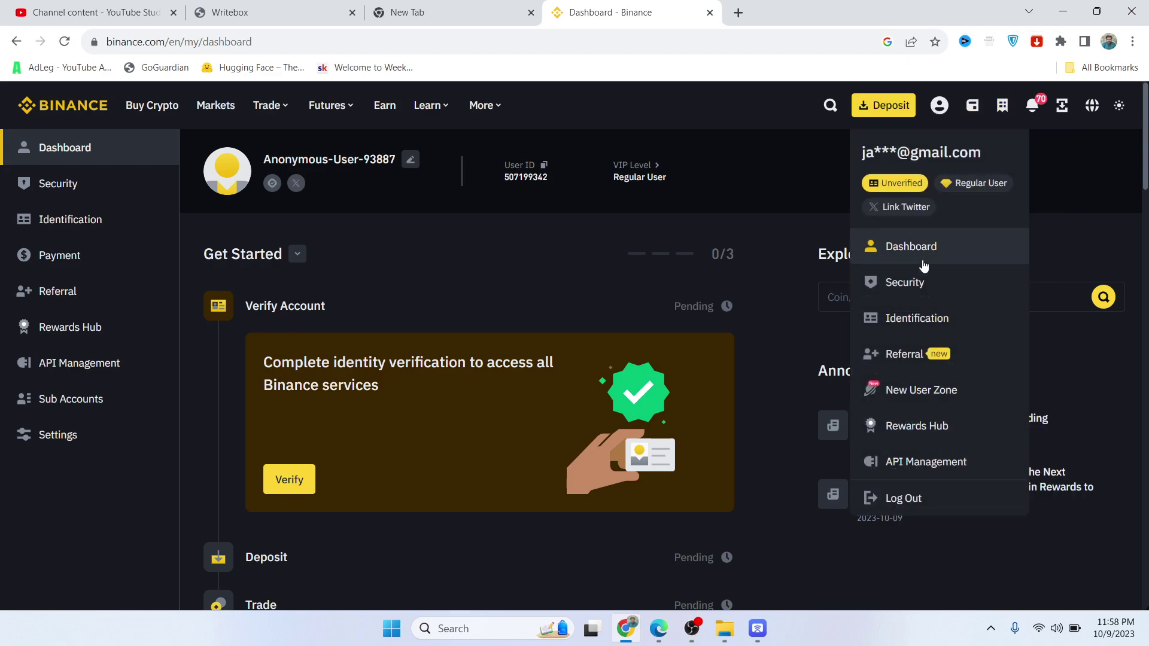
pyautogui.click(914, 285)
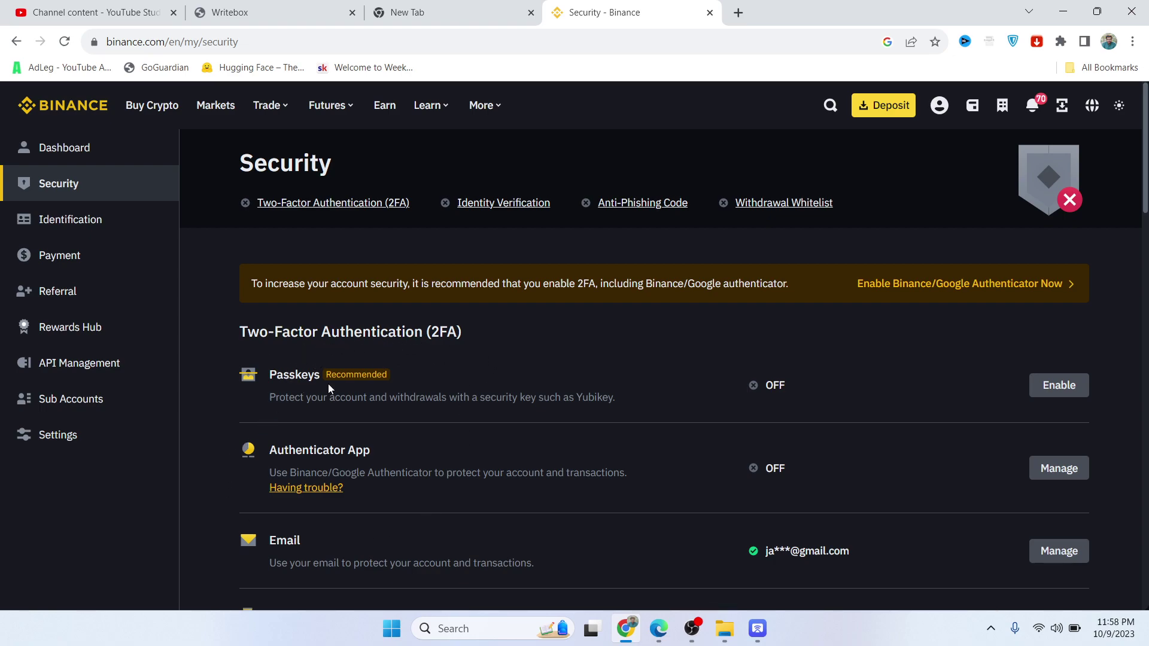
pyautogui.scroll(-2, 369, 456)
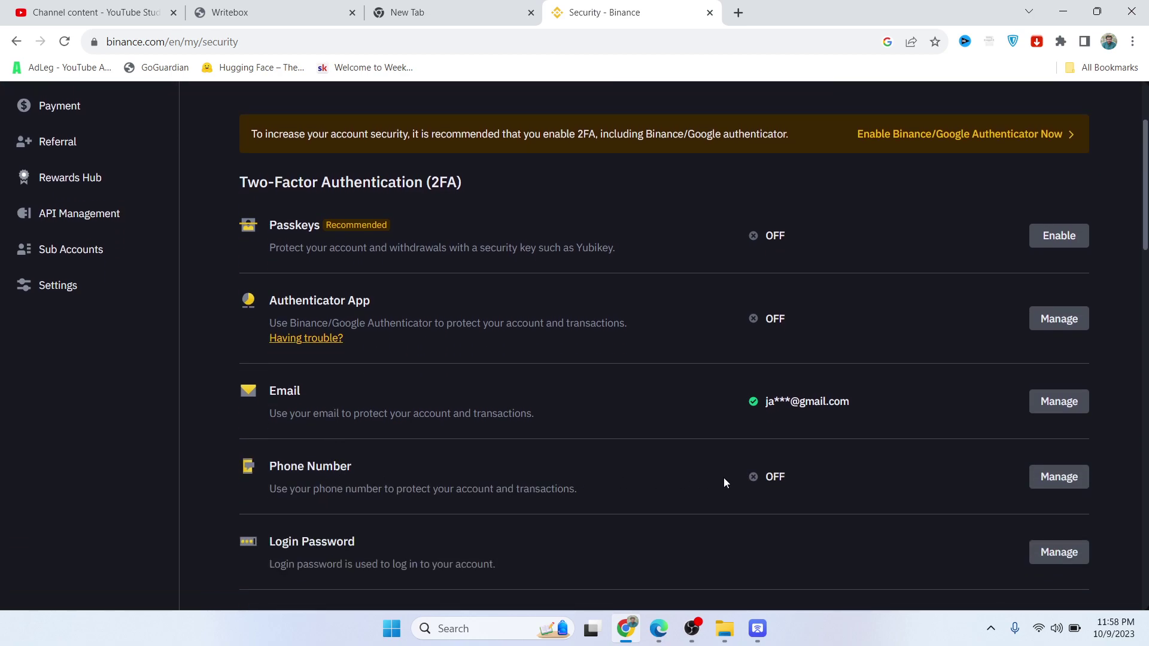
pyautogui.scroll(-1, 724, 481)
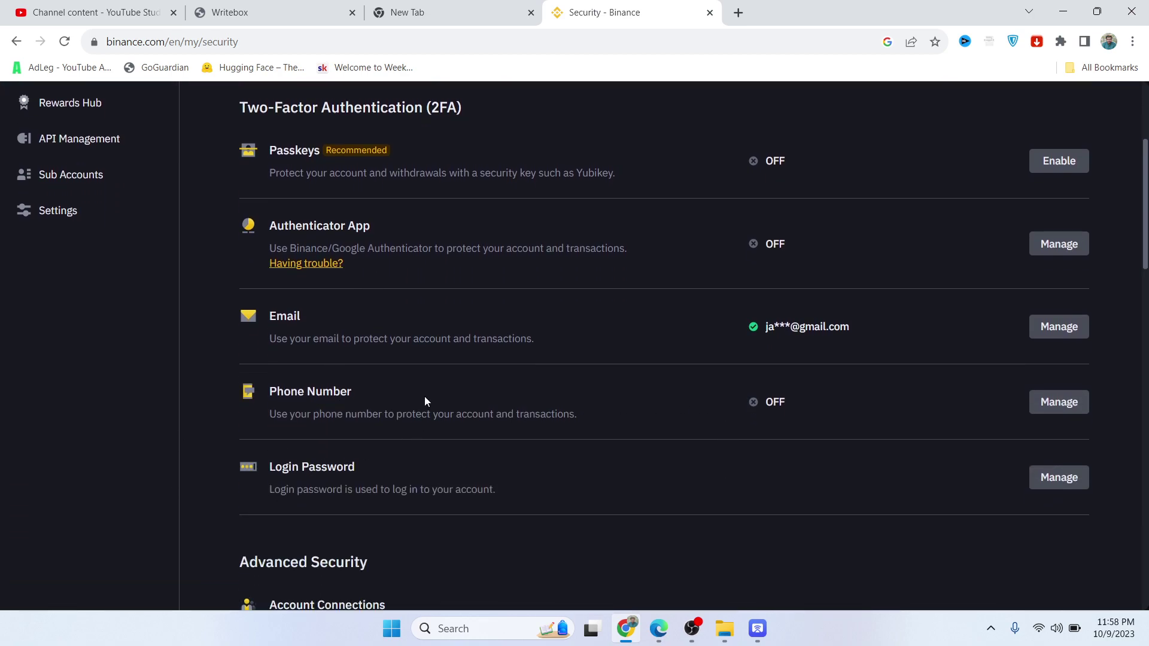
pyautogui.scroll(2, 303, 469)
pyautogui.scroll(-2, 289, 446)
pyautogui.scroll(1, 446, 461)
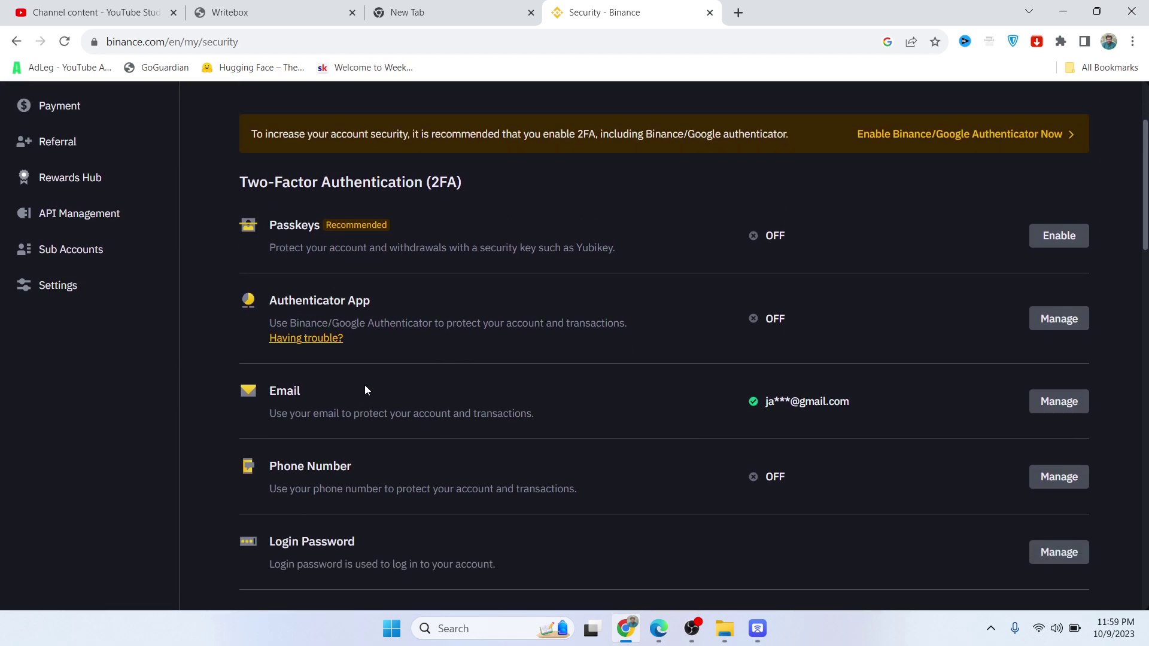
# Start enabling the Authenticator App to trigger an email code, then open a new tab
pyautogui.click(1051, 319)
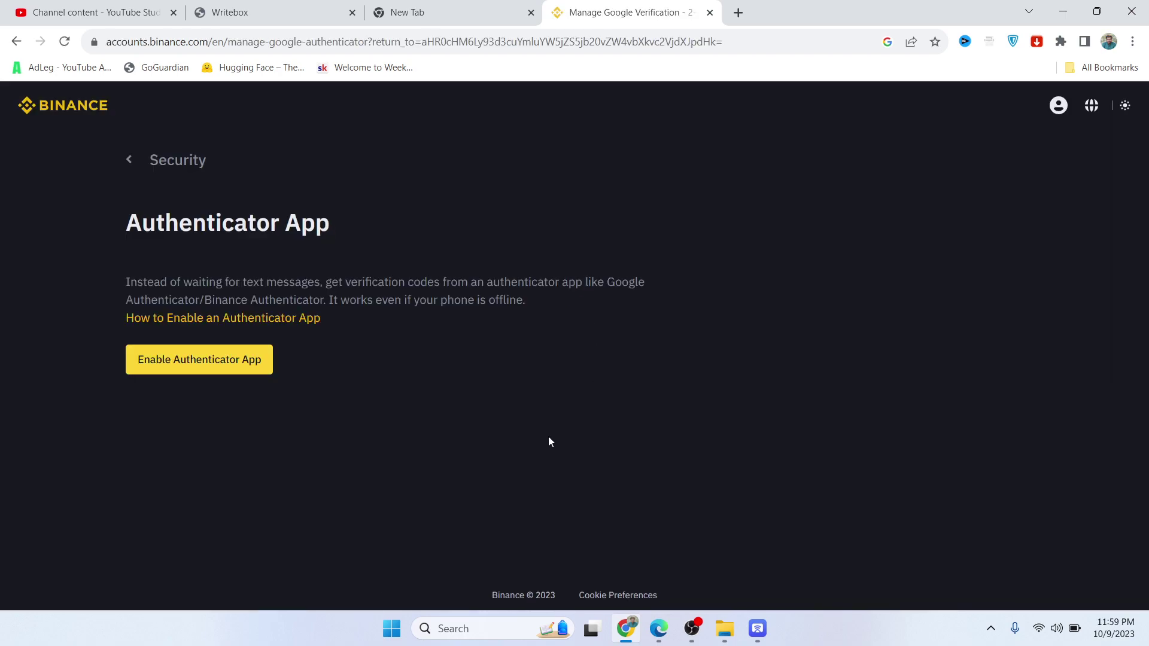
pyautogui.click(204, 369)
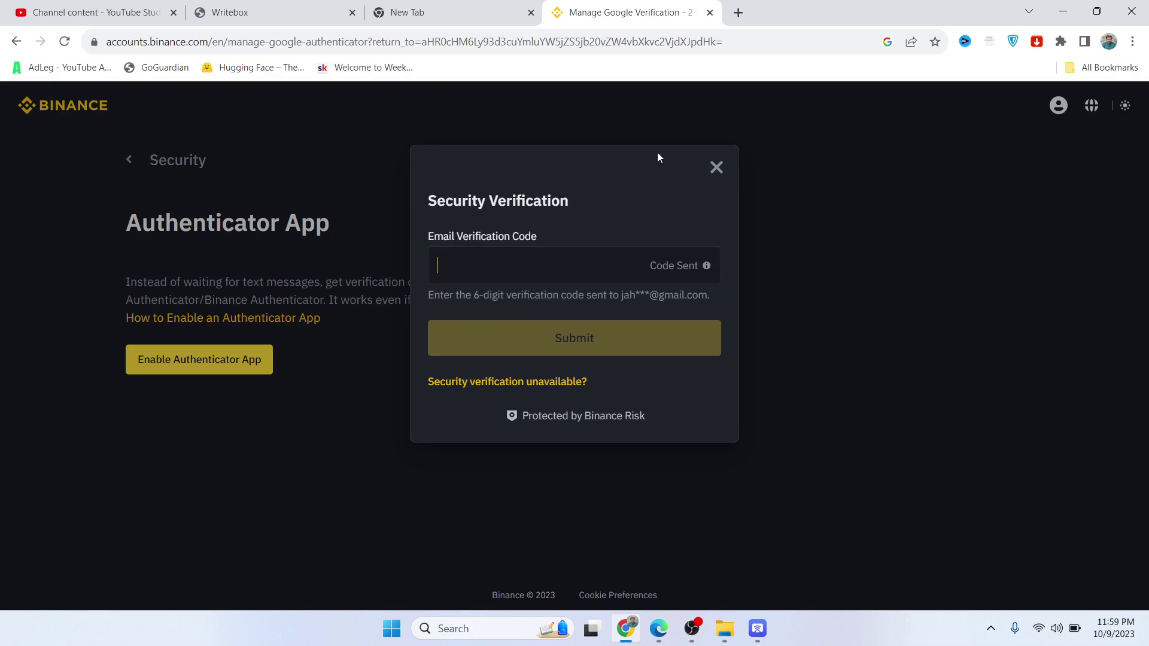
pyautogui.click(738, 13)
# Search Google for gmail and open the Gmail inbox
pyautogui.click(530, 329)
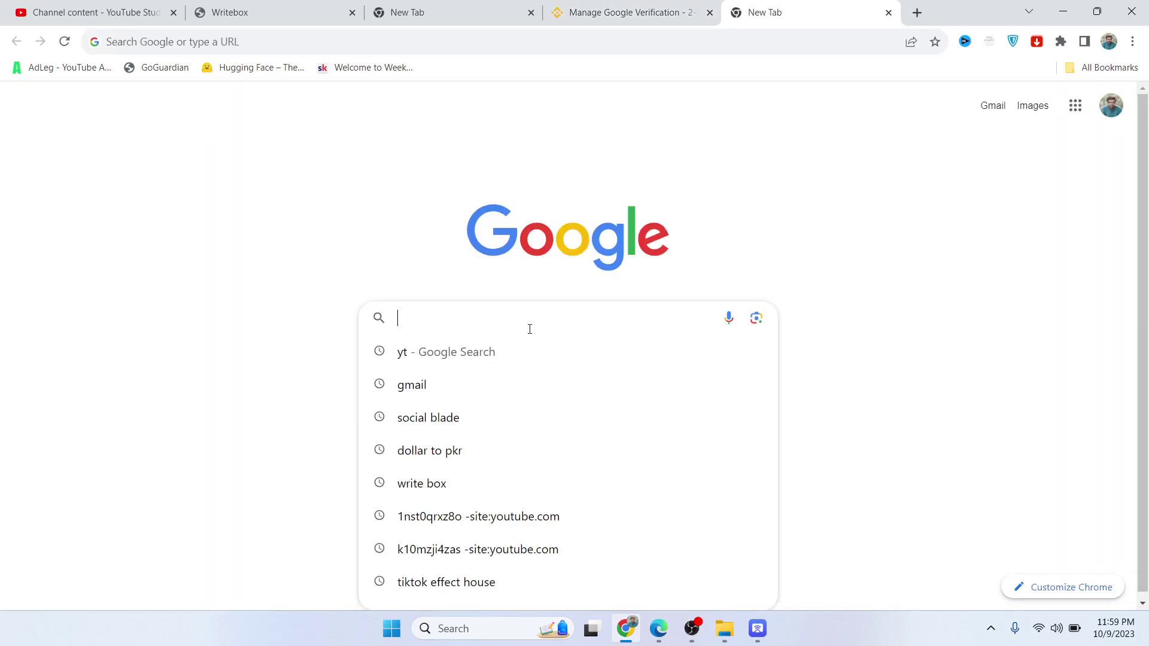
pyautogui.click(411, 386)
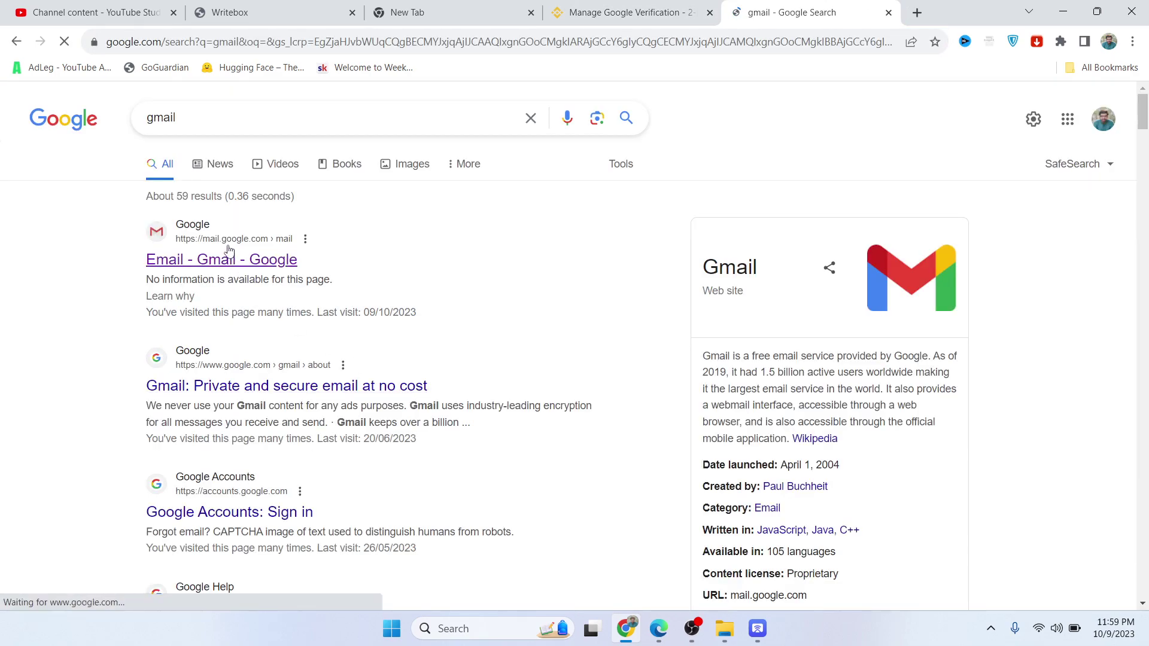
pyautogui.click(229, 258)
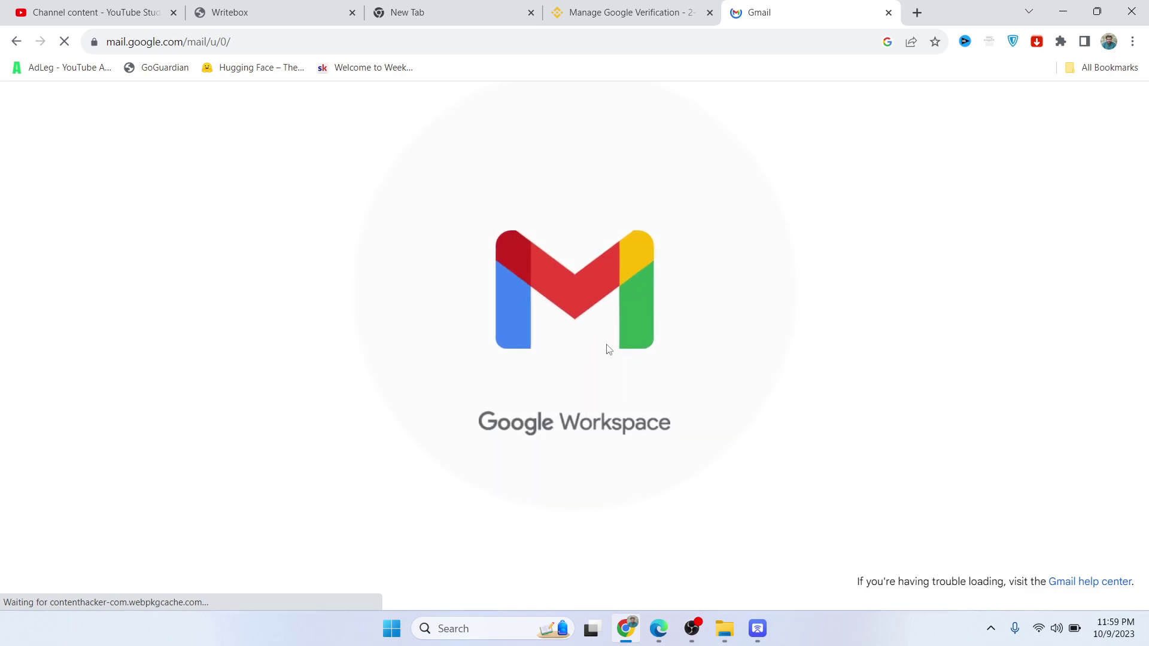
pyautogui.click(622, 12)
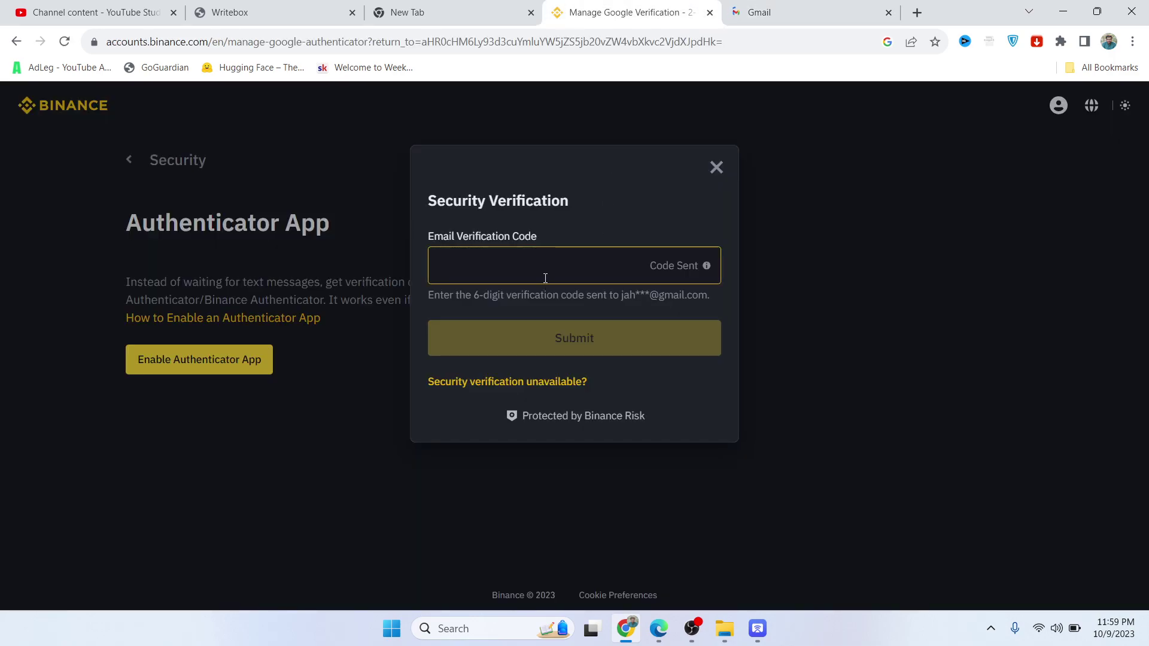
pyautogui.click(787, 11)
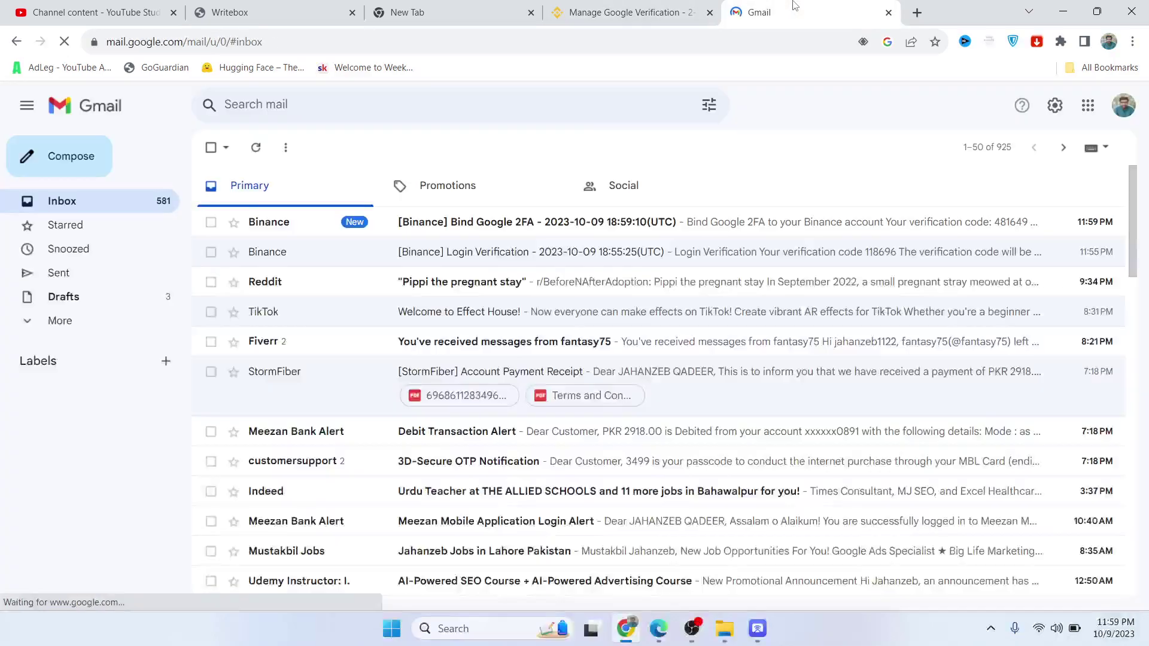
# Copy the verification code from the Binance Bind Google 2FA email and return to Binance
pyautogui.click(574, 227)
pyautogui.moveTo(521, 393); pyautogui.dragTo(471, 392)
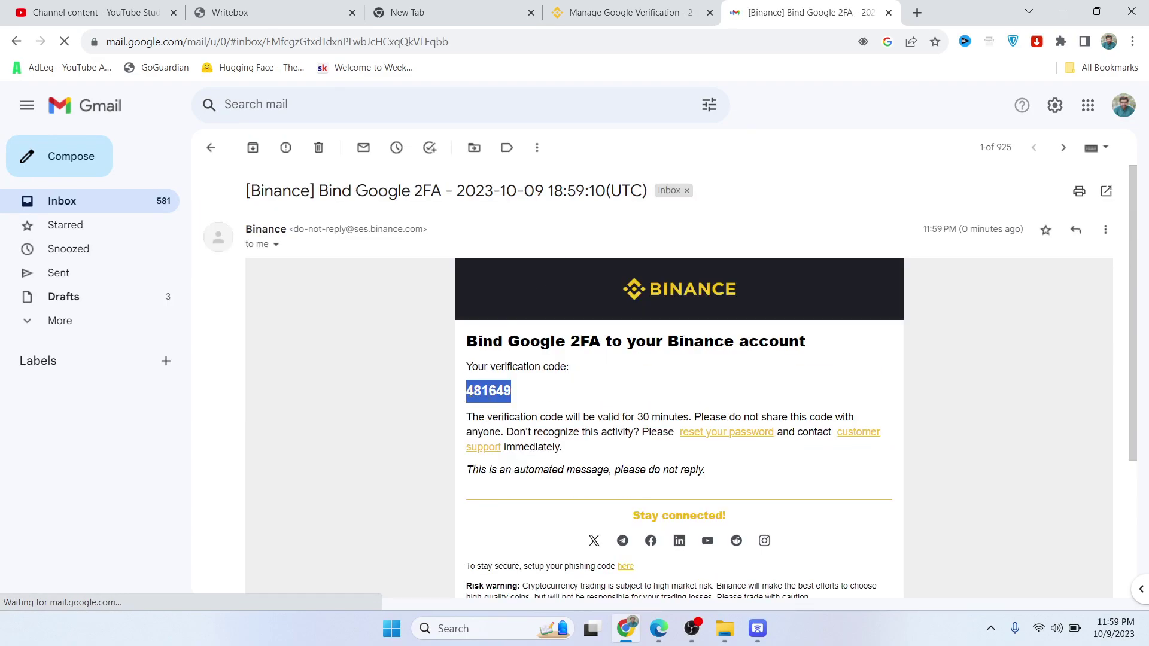
pyautogui.rightClick(472, 393)
pyautogui.click(503, 402)
pyautogui.click(622, 12)
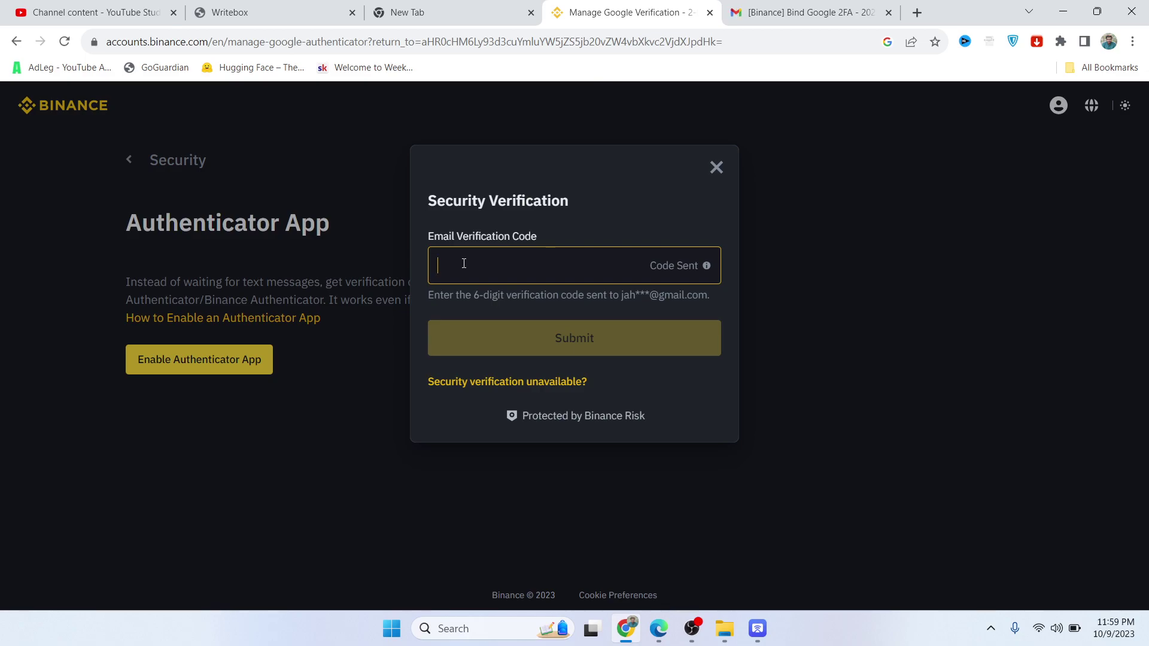
# Paste the copied email code into the Email Verification Code field
pyautogui.hotkey('ctrl', 'v')
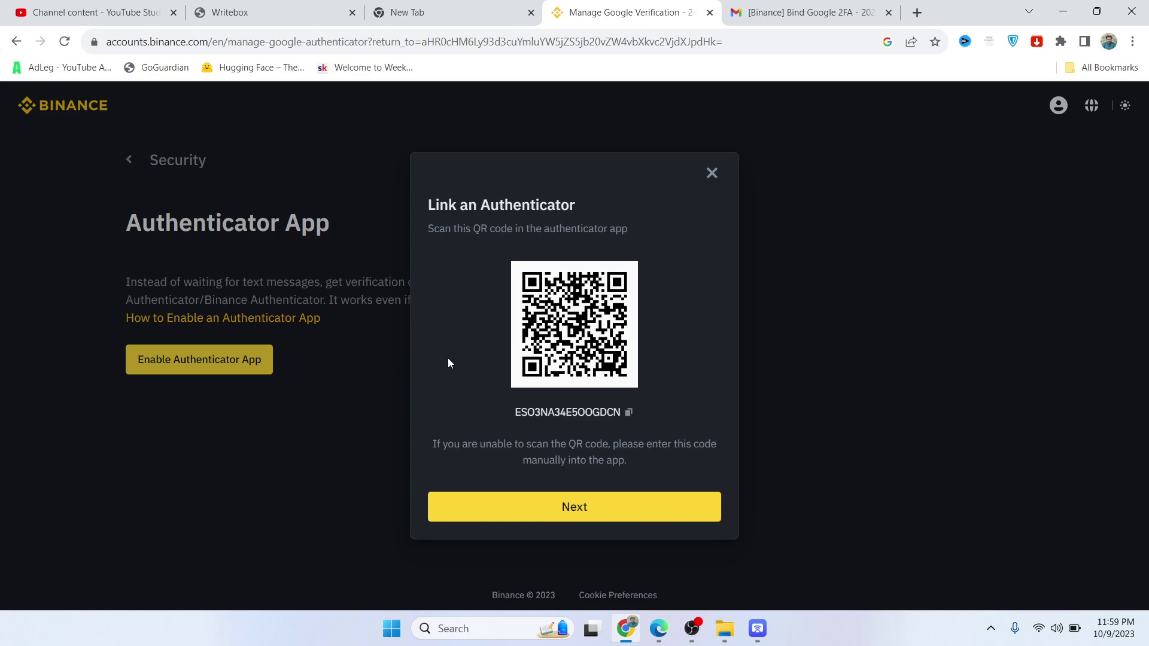
# Proceed to Verify Authenticator and submit a 6-digit authenticator app code
pyautogui.click(538, 507)
pyautogui.click(479, 341)
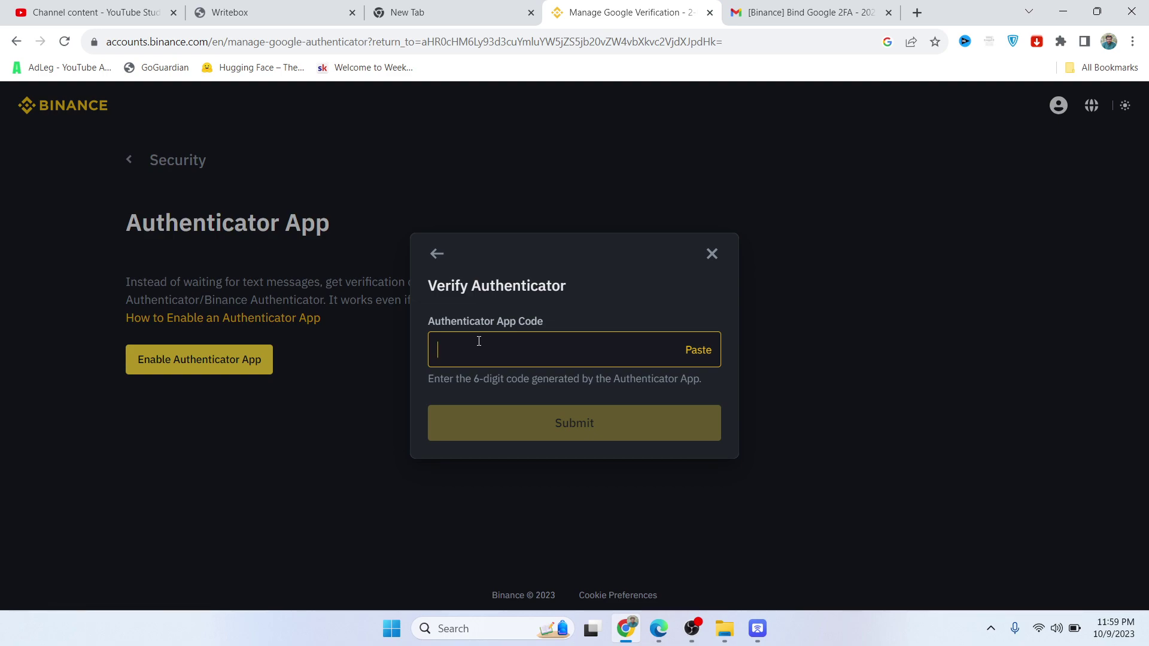
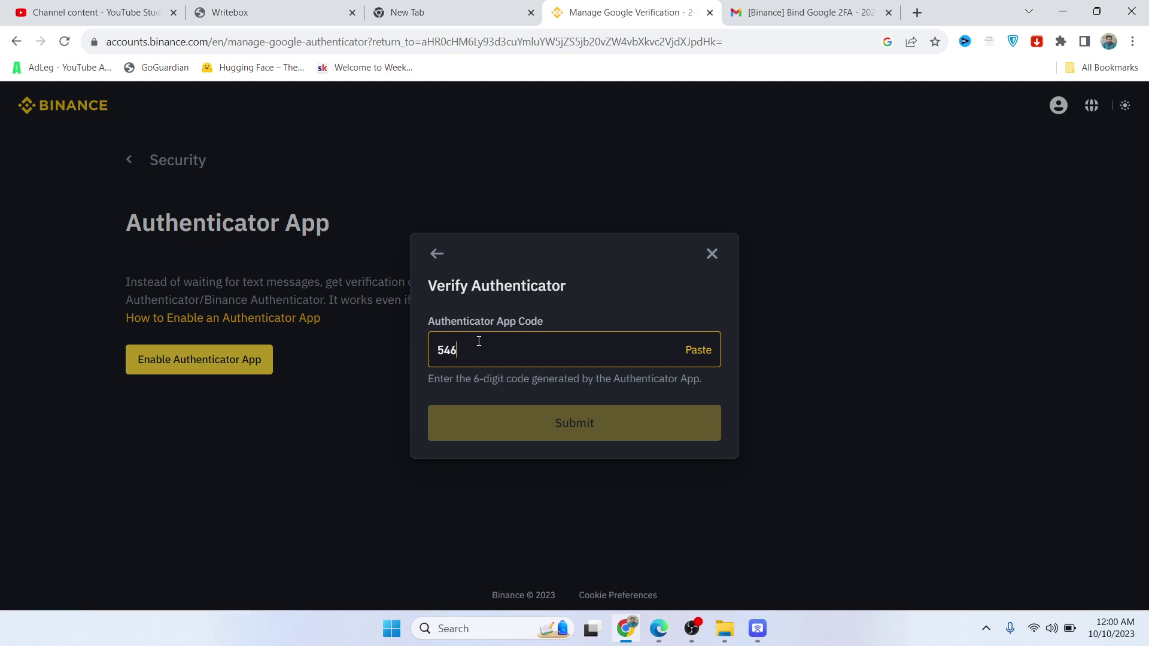
pyautogui.click(561, 418)
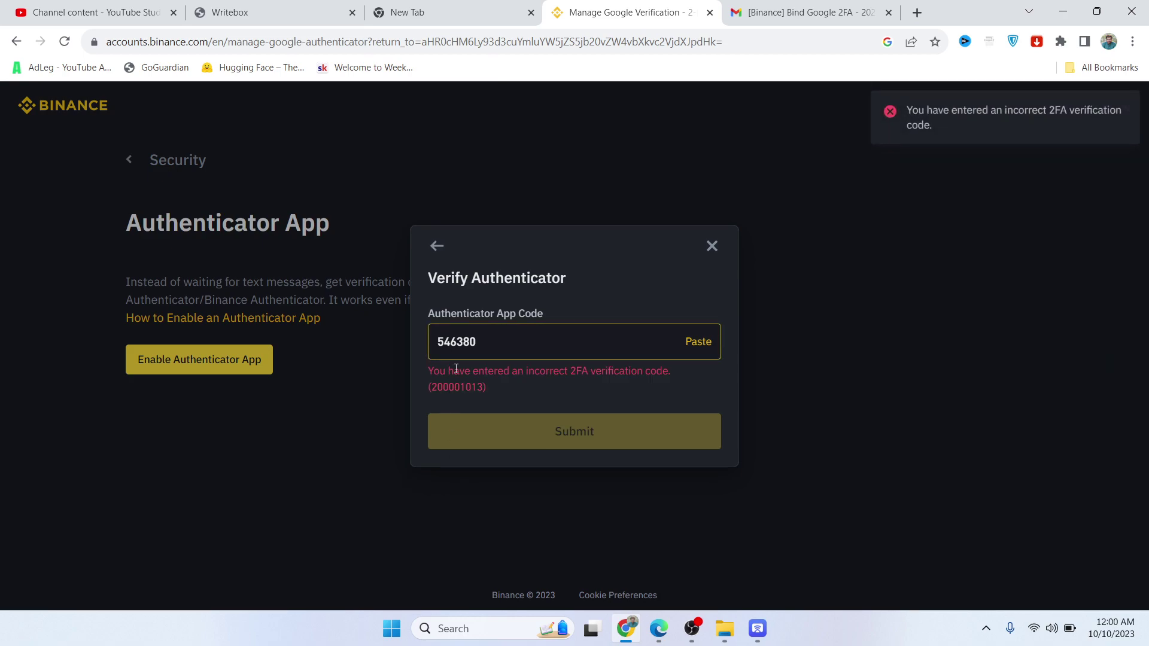
pyautogui.click(455, 369)
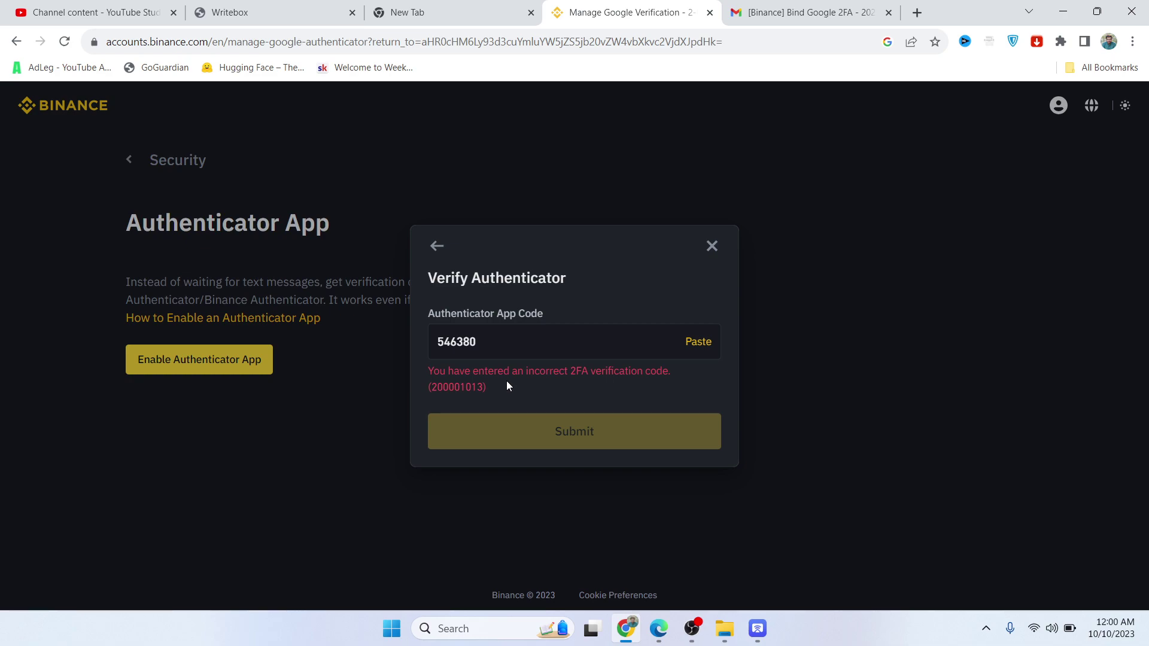
# Clear the rejected code, enter a fresh 6-digit authenticator code and submit it
pyautogui.click(502, 338)
pyautogui.hotkey('ctrl', 'a')
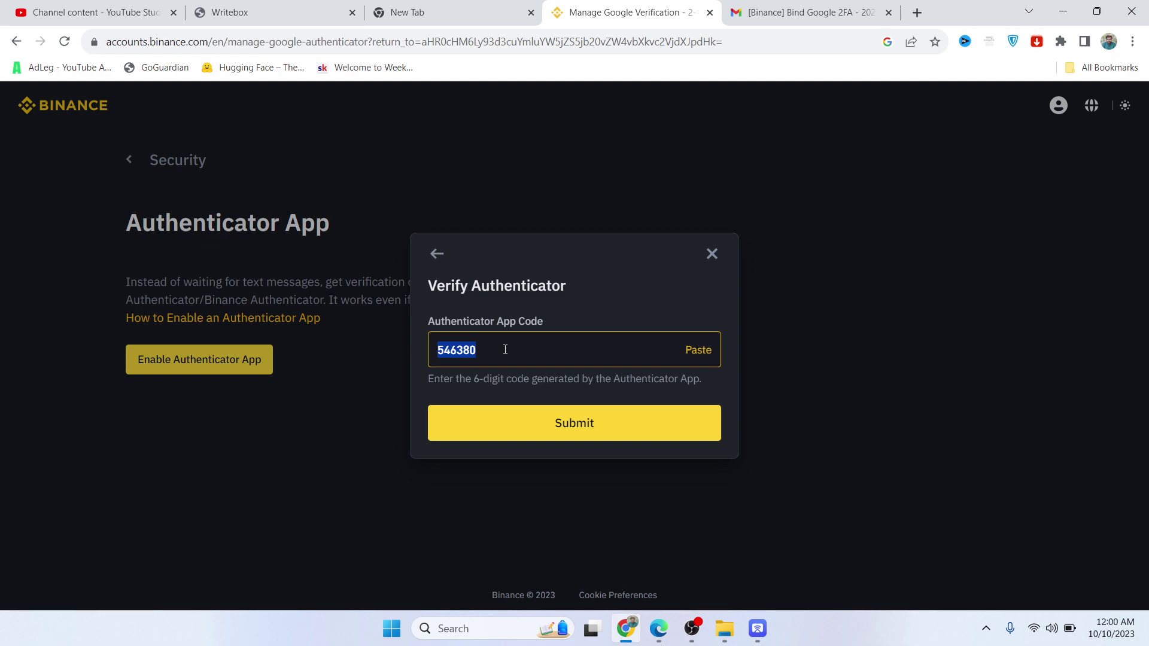
pyautogui.press('BackSpace')
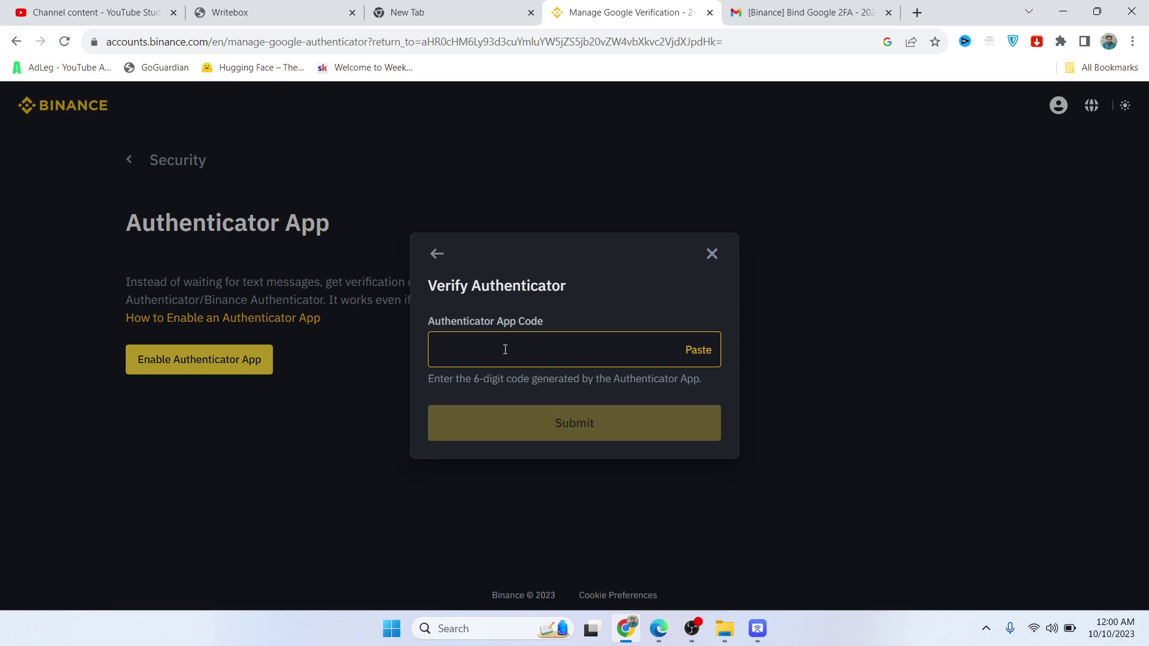
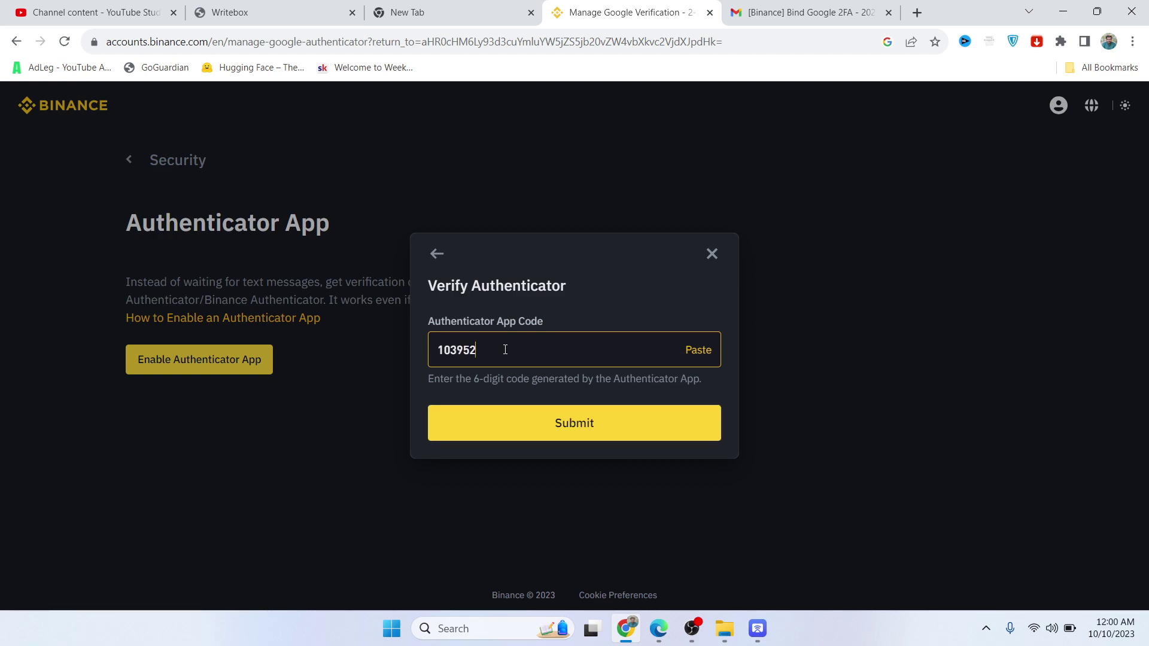
pyautogui.click(582, 432)
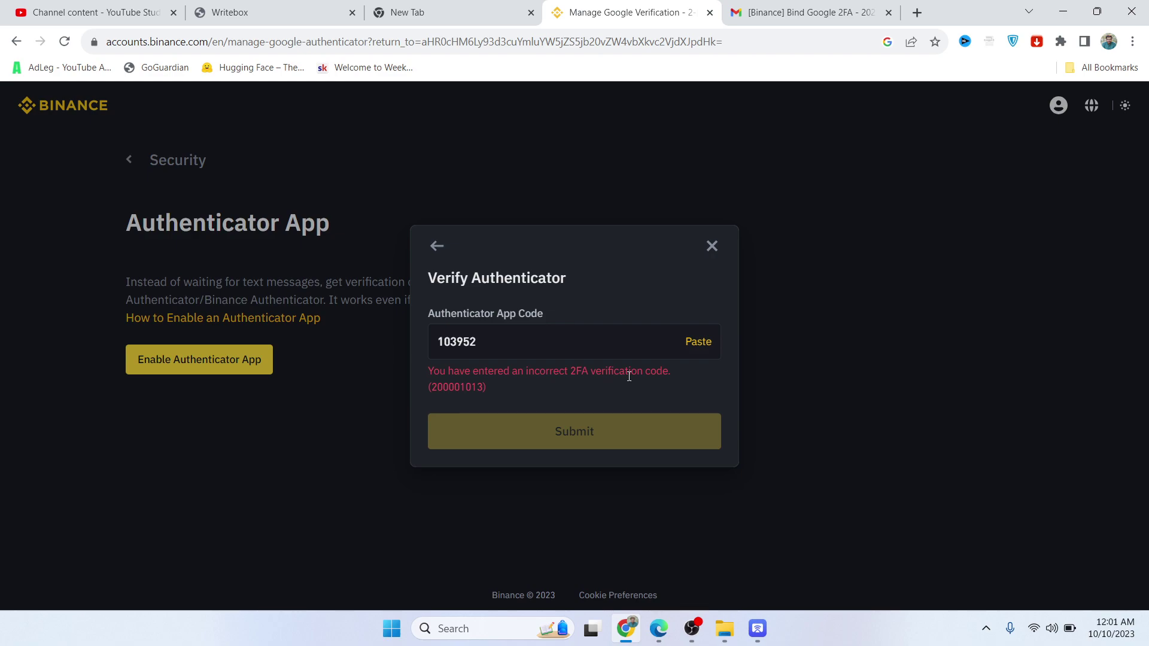
# Overwrite with a third authenticator code, submit, and dismiss the Action Failed warning
pyautogui.click(580, 358)
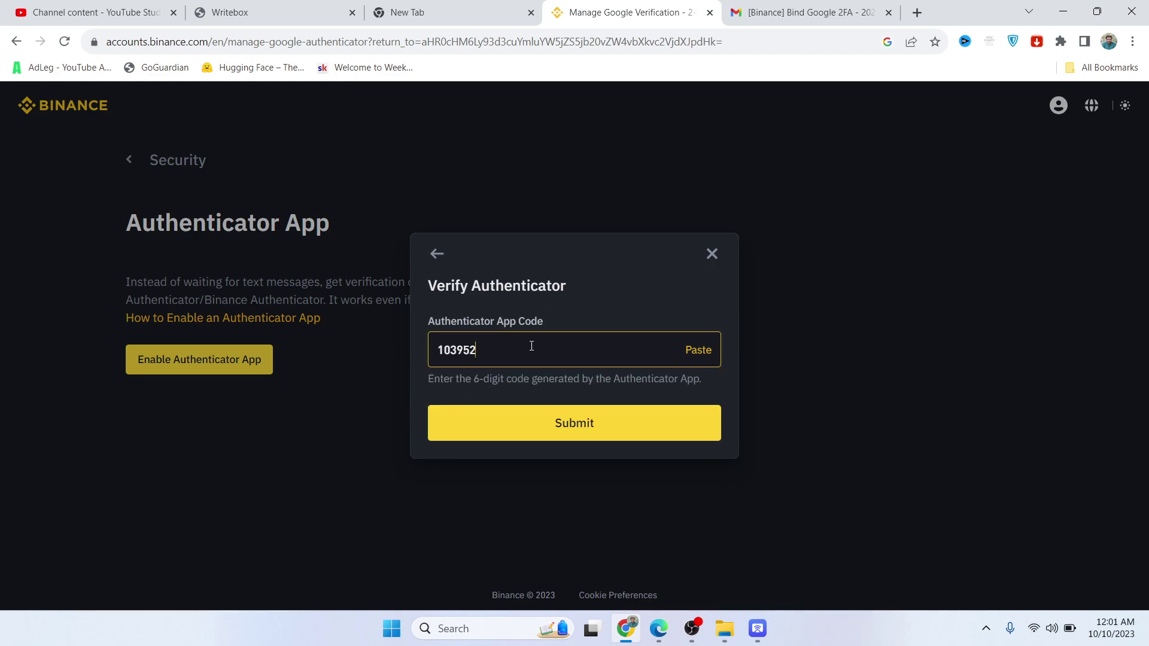
pyautogui.doubleClick(532, 346)
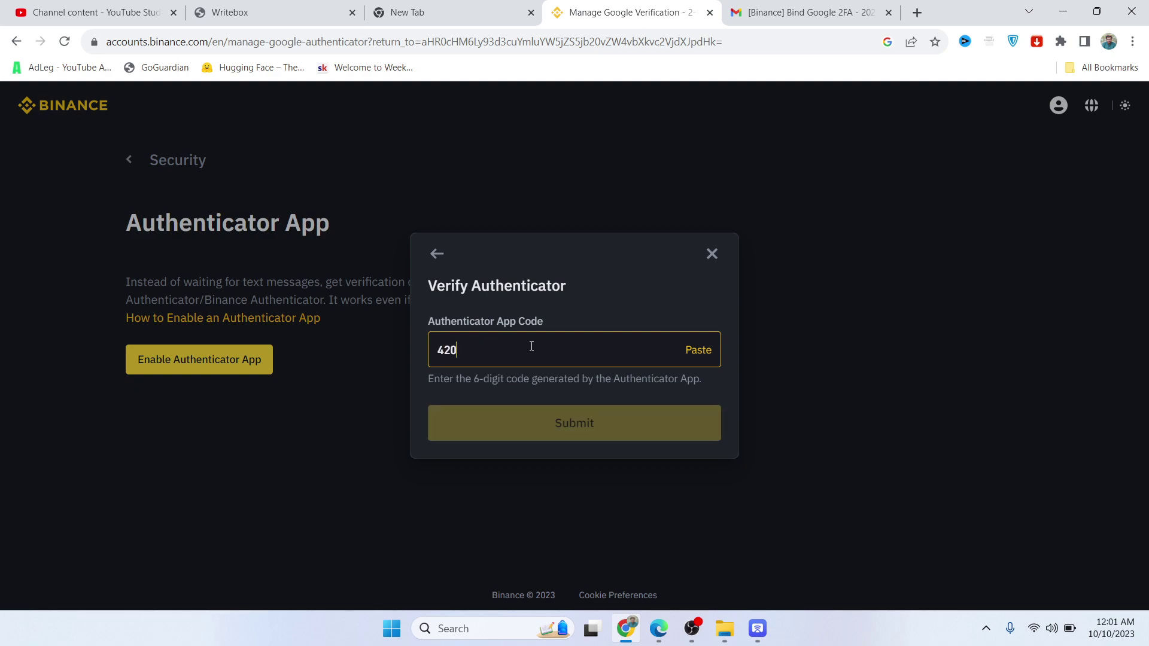
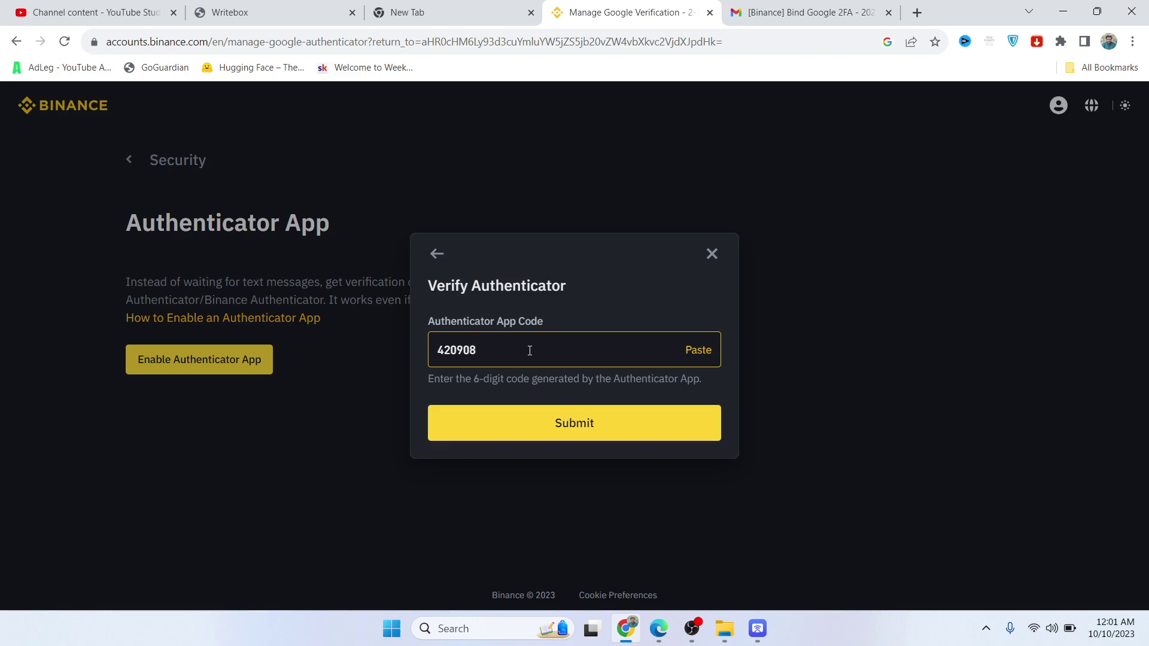
pyautogui.click(532, 408)
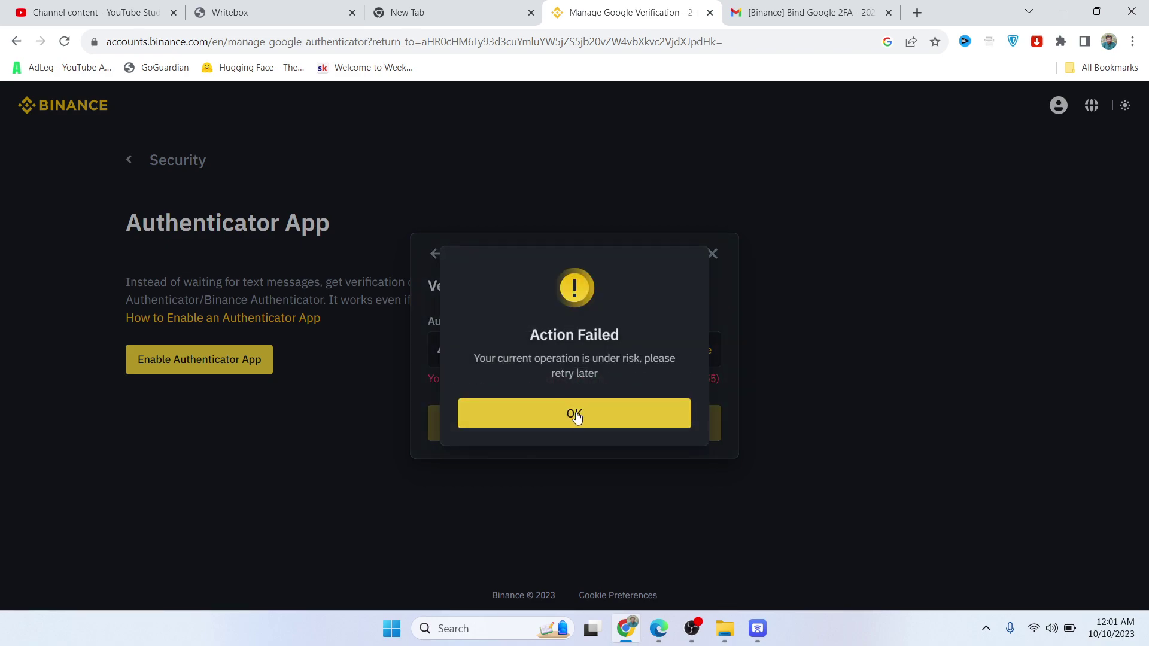
pyautogui.click(588, 419)
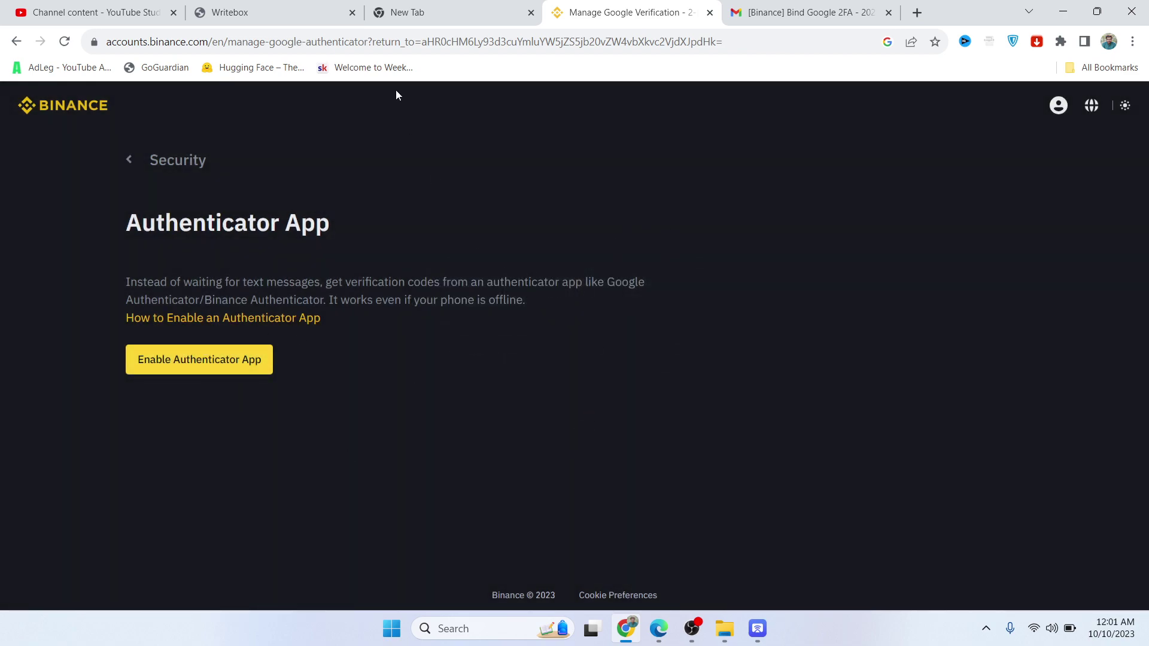
# Return to the Google tab holding 'How To Enable Secondary Verification In Binance'
pyautogui.click(409, 12)
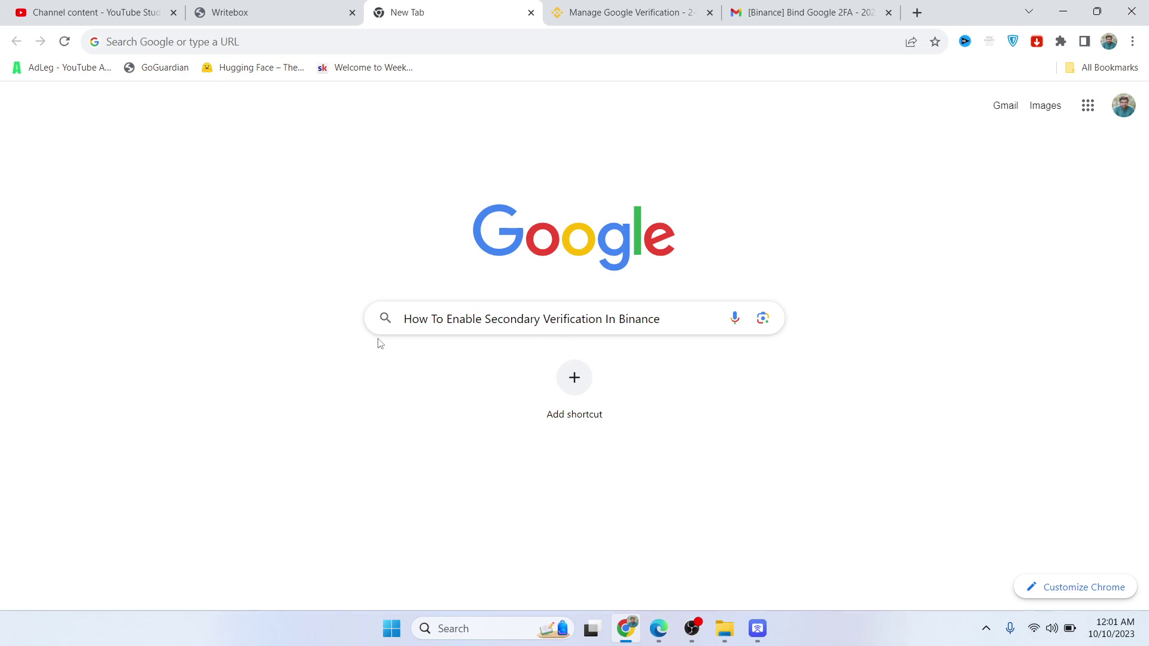